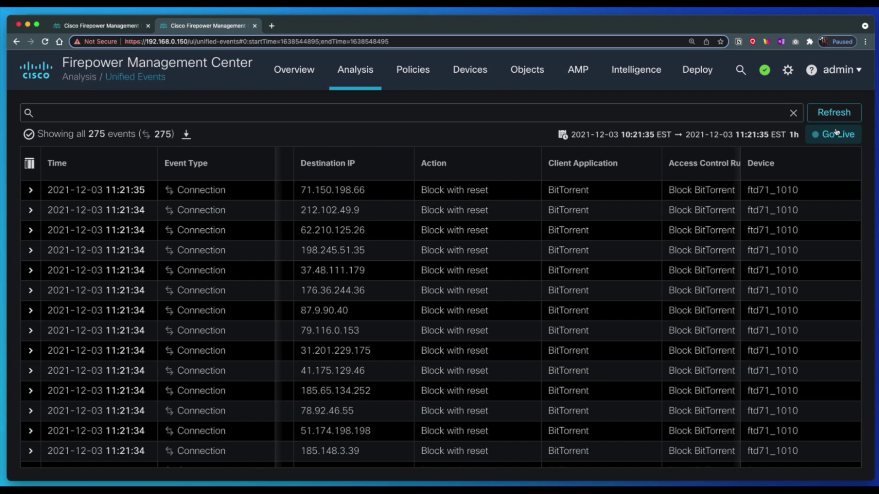
pyautogui.click(833, 133)
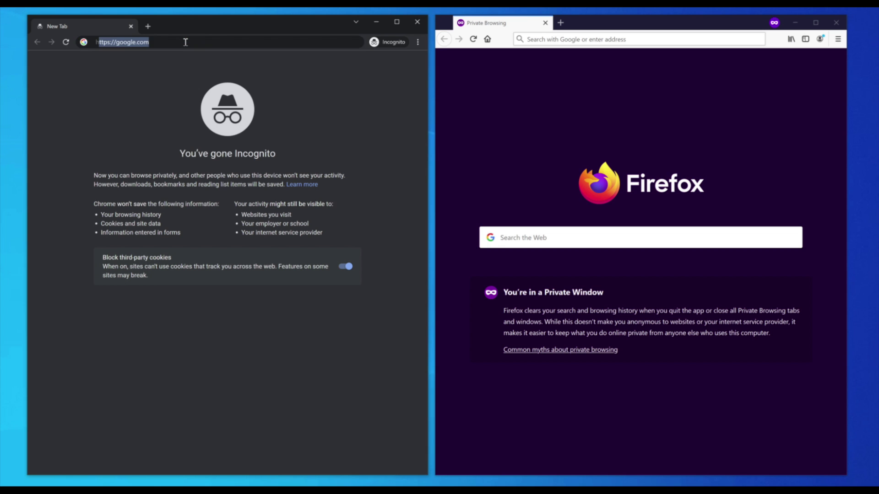
pyautogui.write('https://discord.com')
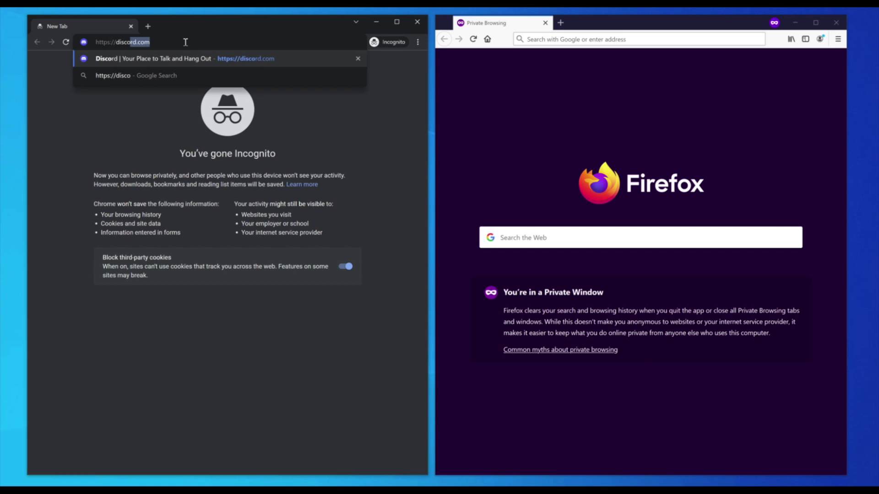
pyautogui.press('Return')
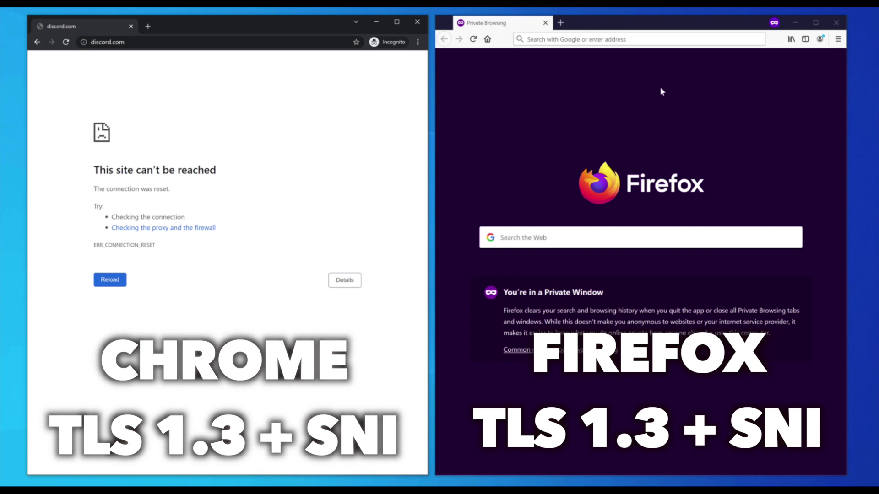
pyautogui.click(585, 38)
pyautogui.write('https://discord.com')
pyautogui.press('Return')
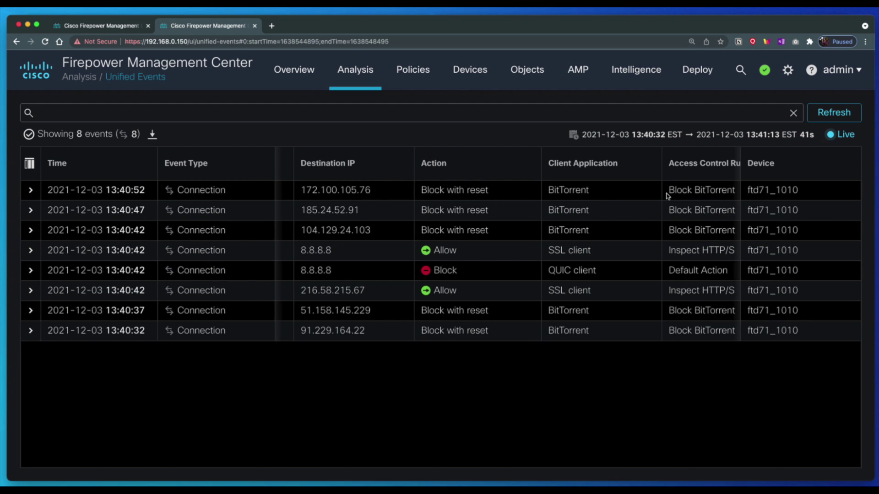
# - Examine the two newest Discord connection events for their action, access control rule, web application and destination IP
pyautogui.click(507, 211)
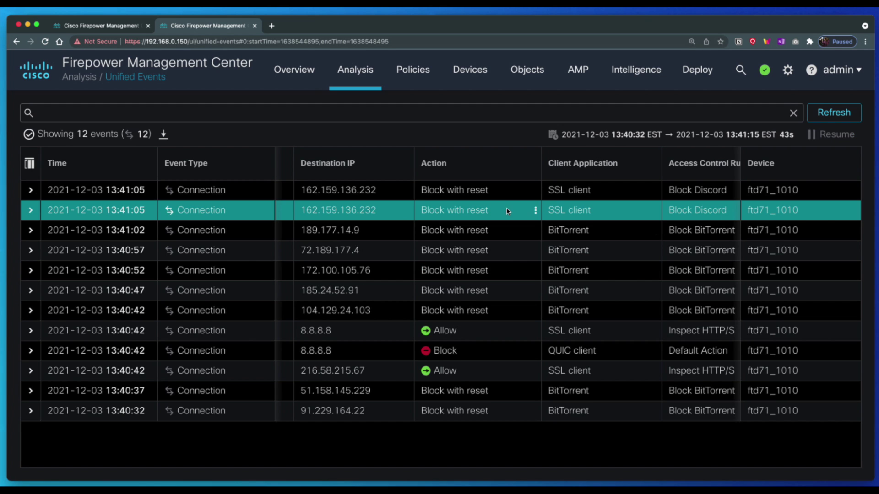
pyautogui.click(503, 192)
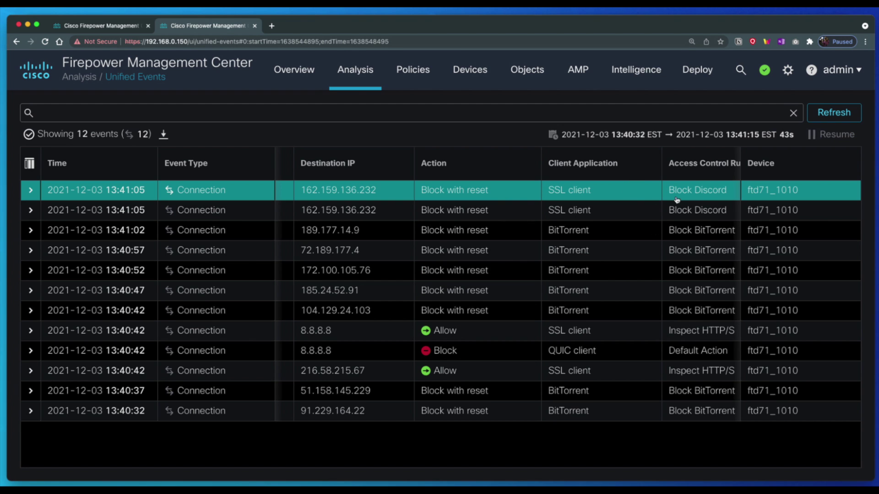
pyautogui.click(635, 219)
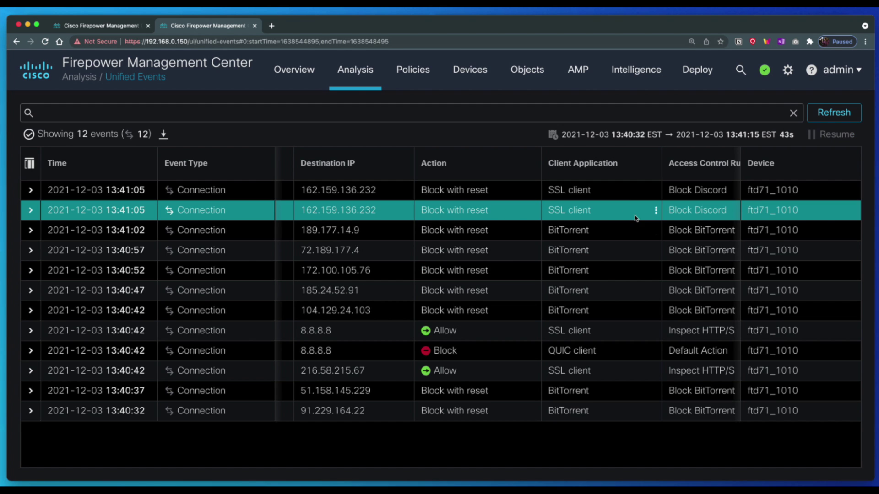
pyautogui.click(623, 191)
pyautogui.hscroll(-6, 623, 191)
pyautogui.hscroll(-2, 622, 192)
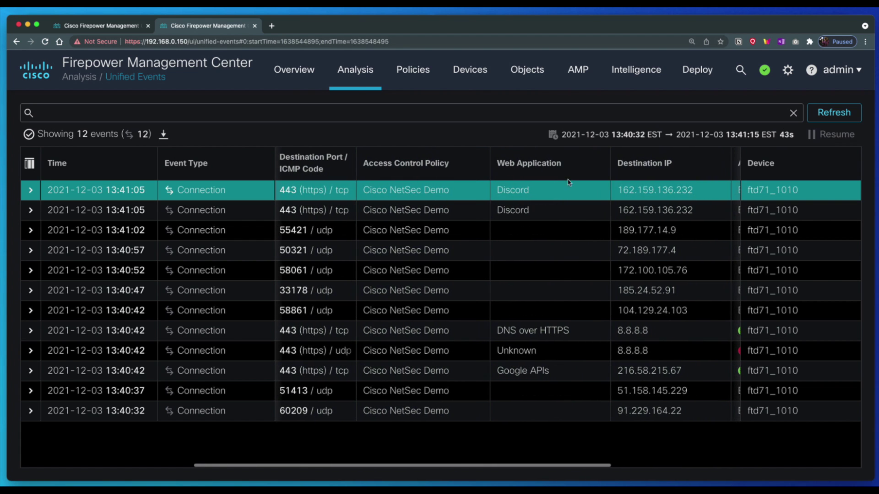
pyautogui.hscroll(-5, 503, 211)
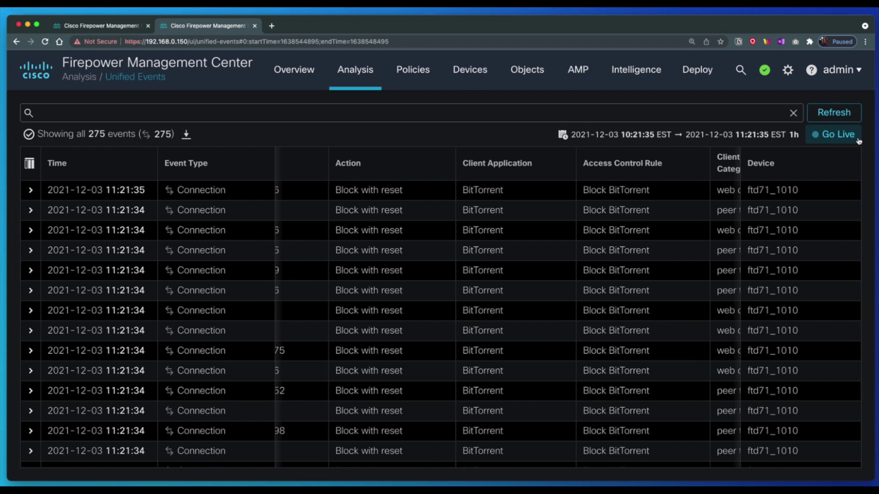
pyautogui.click(844, 136)
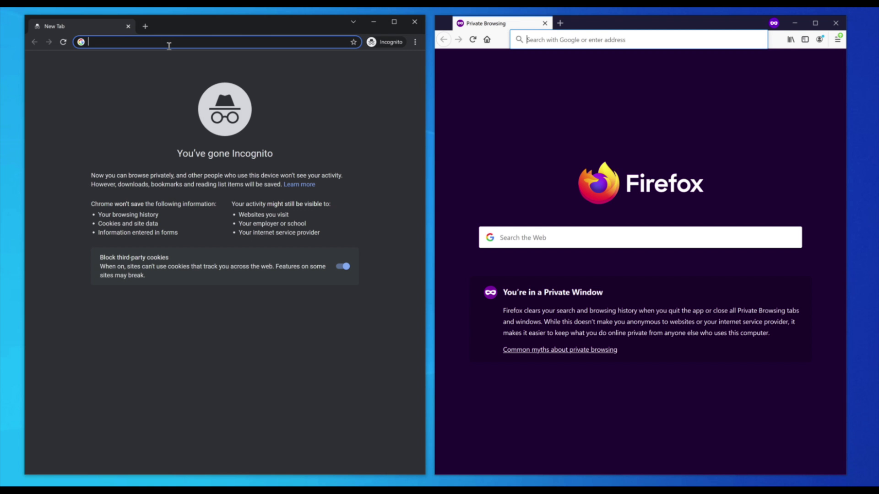
pyautogui.click(169, 43)
pyautogui.write('https://discord.com')
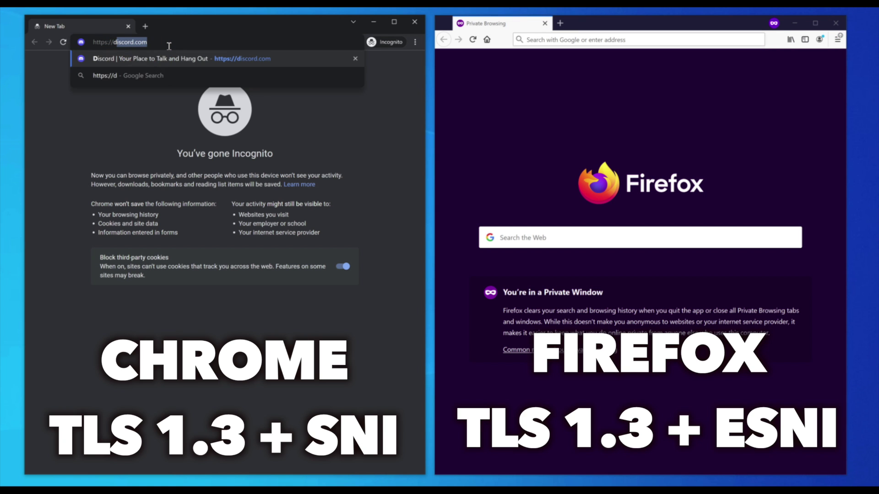
pyautogui.press('Return')
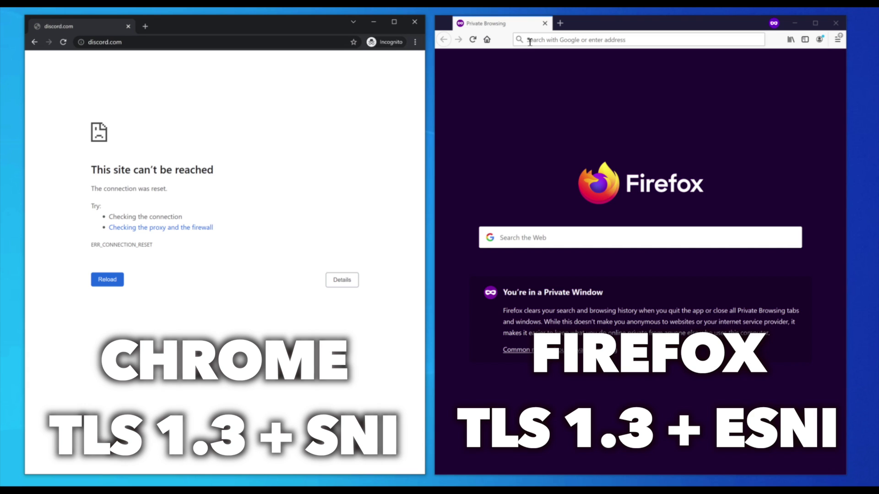
pyautogui.click(530, 41)
pyautogui.write('https://discord.com')
pyautogui.press('Return')
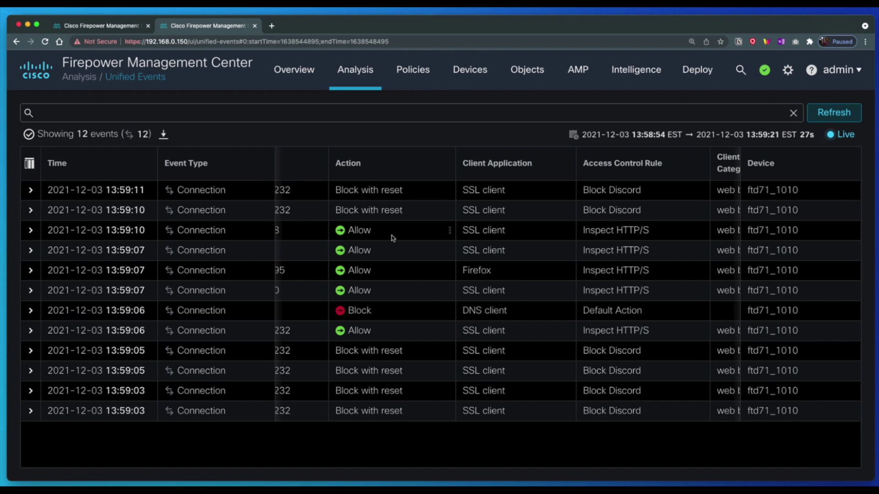
# - Compare the action and destination IP of the allowed 13:59:06 SSL client event with the 13:59:05 event below it
pyautogui.click(415, 356)
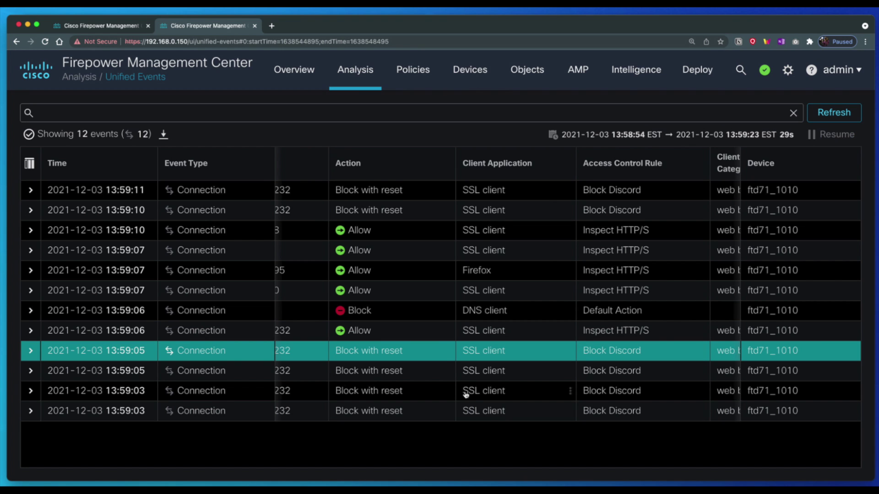
pyautogui.hscroll(-5, 465, 390)
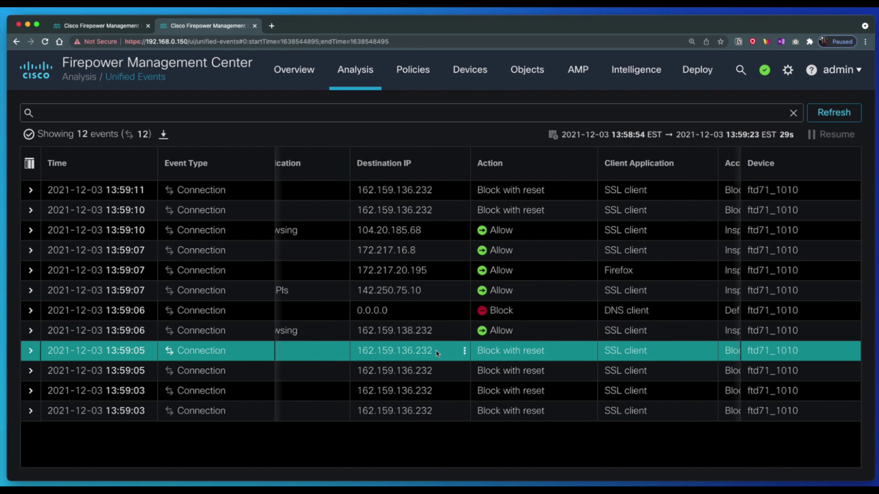
pyautogui.click(419, 334)
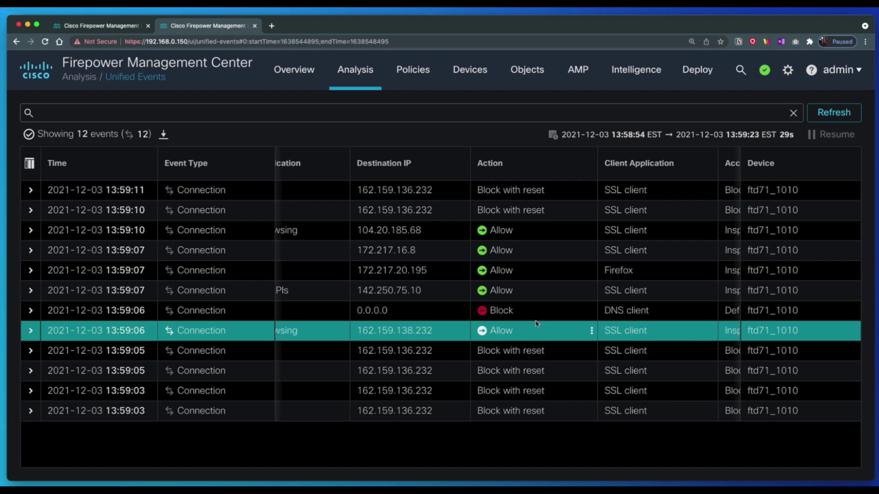
pyautogui.click(442, 350)
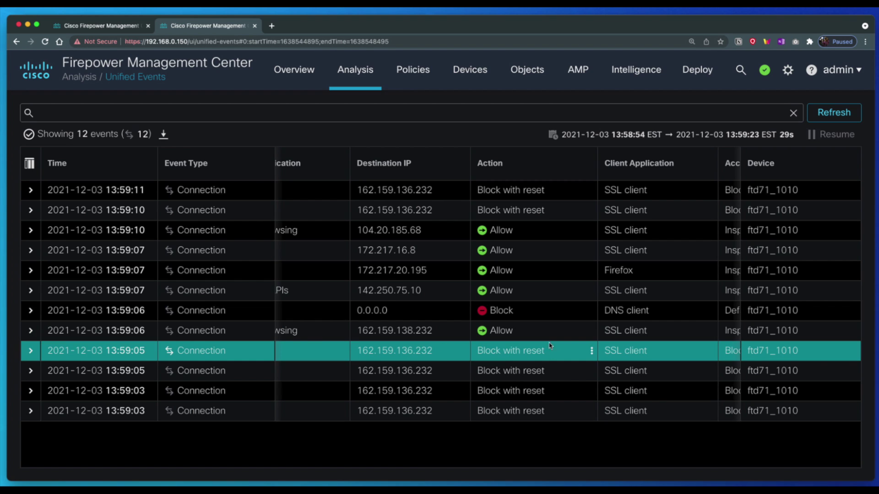
# - Compare the web application, access control policy and ports of the 13:59:06 SSL client event with the neighbouring Discord events
pyautogui.hscroll(-3, 504, 362)
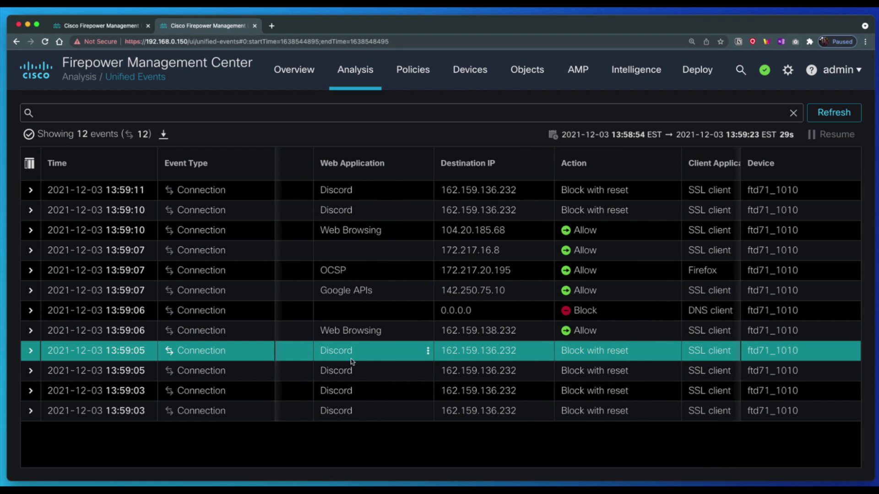
pyautogui.click(389, 332)
pyautogui.hscroll(-4, 393, 351)
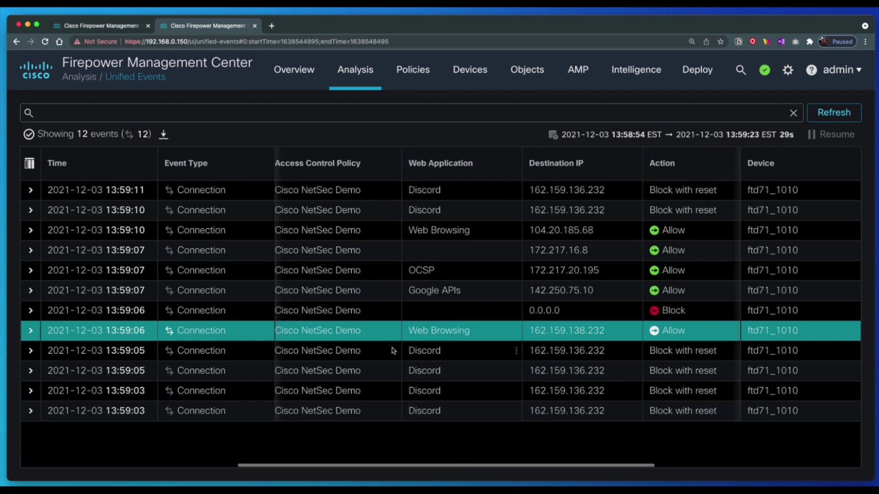
pyautogui.hscroll(-3, 392, 352)
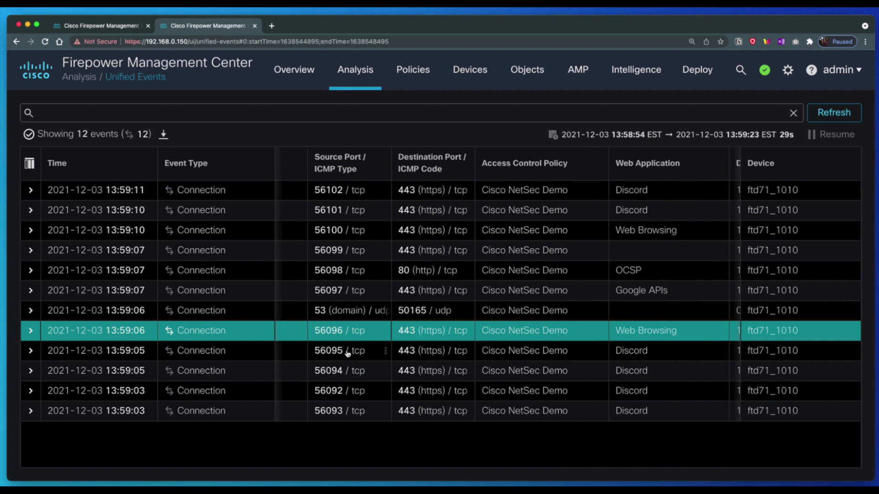
pyautogui.hscroll(6, 356, 338)
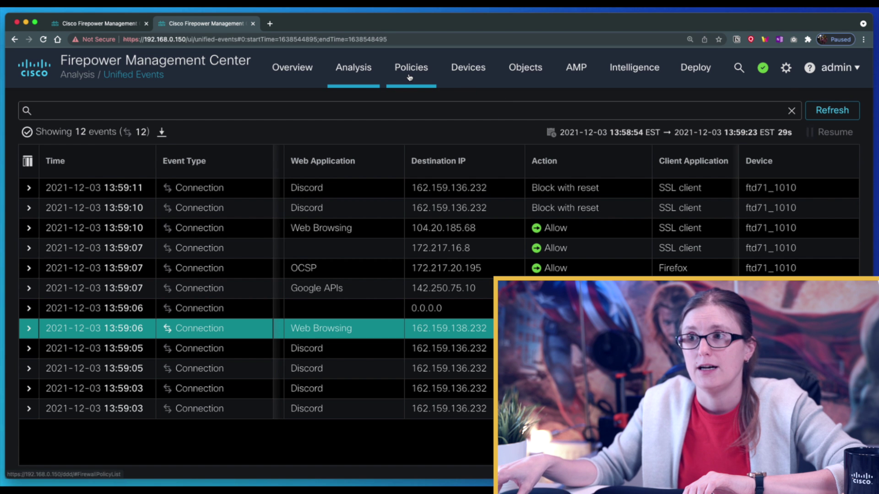
# - Create a new SSL policy named "block ESNI demo" with the default action Do not decrypt, working in a separate browser tab
pyautogui.moveTo(411, 69)
pyautogui.keyDown('super'); pyautogui.click(428, 193); pyautogui.keyUp('super')
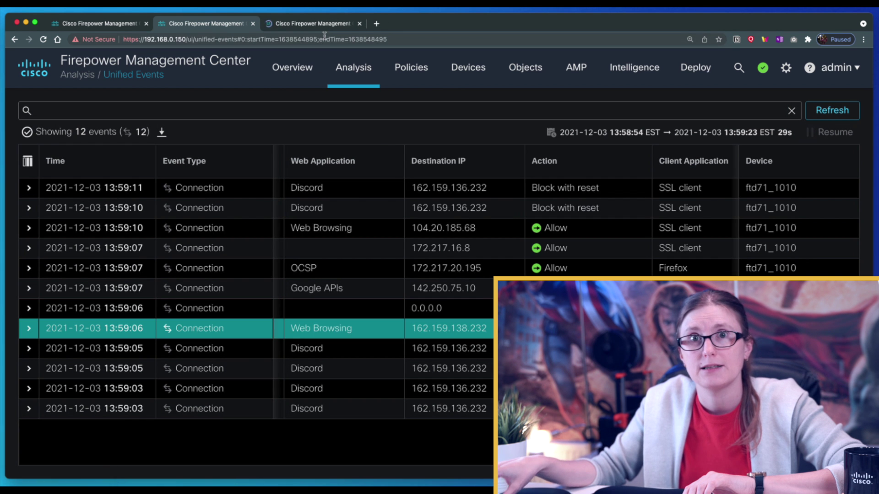
pyautogui.click(322, 25)
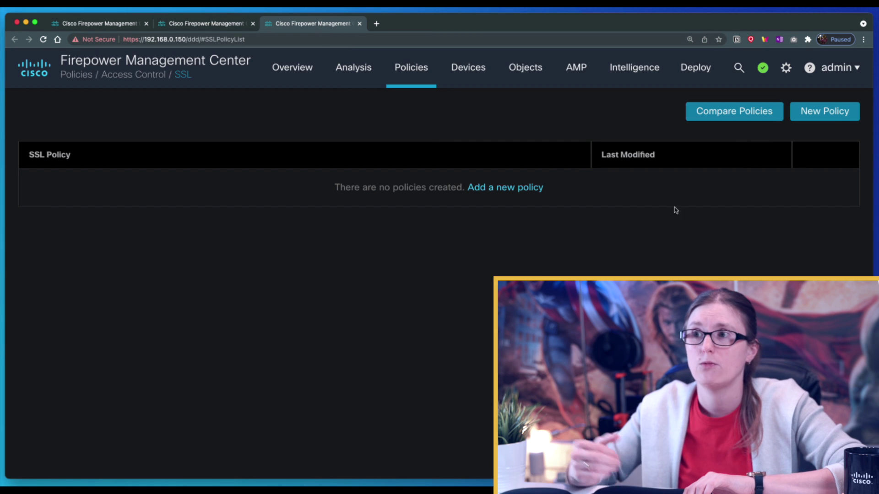
pyautogui.click(822, 108)
pyautogui.click(341, 194)
pyautogui.write('block ESNI demo')
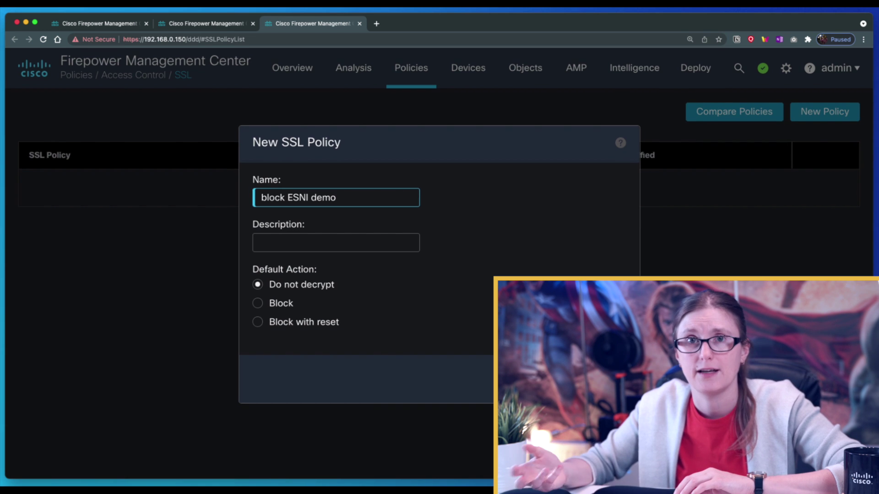
pyautogui.press('Return')
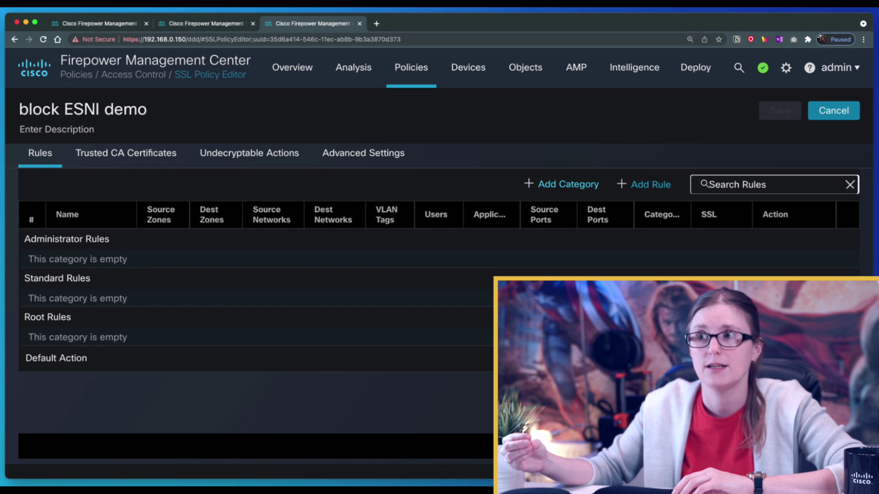
# - Enable "Block flows requesting ESNI" in the SSL policy's advanced settings and save the policy
pyautogui.click(364, 161)
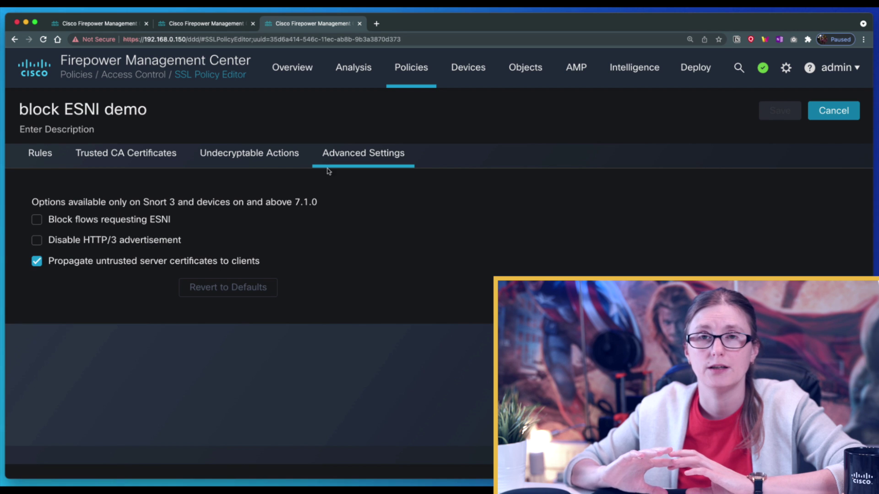
pyautogui.click(37, 220)
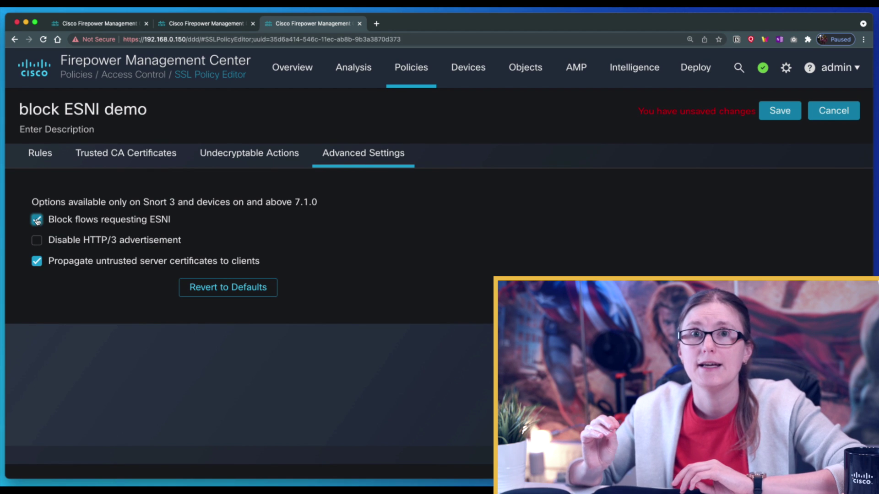
pyautogui.click(784, 113)
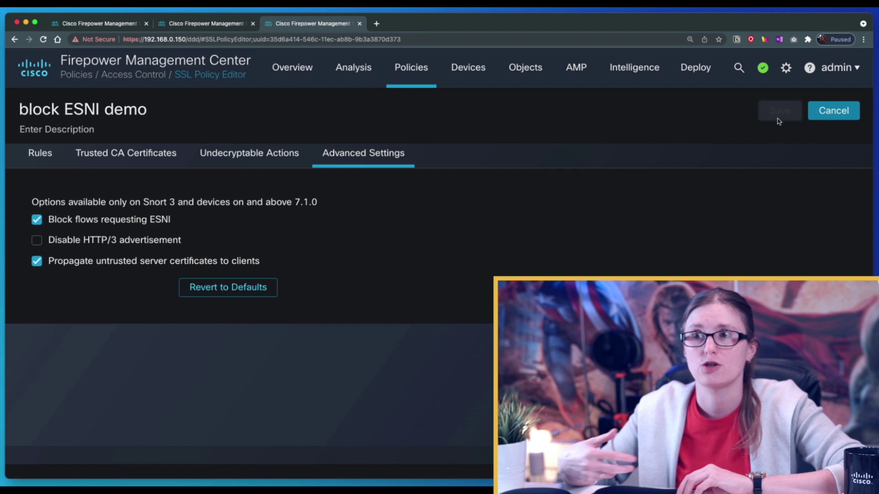
# - Assign the "block ESNI demo" SSL policy to the Cisco NetSec Demo access control policy and save it
pyautogui.click(87, 25)
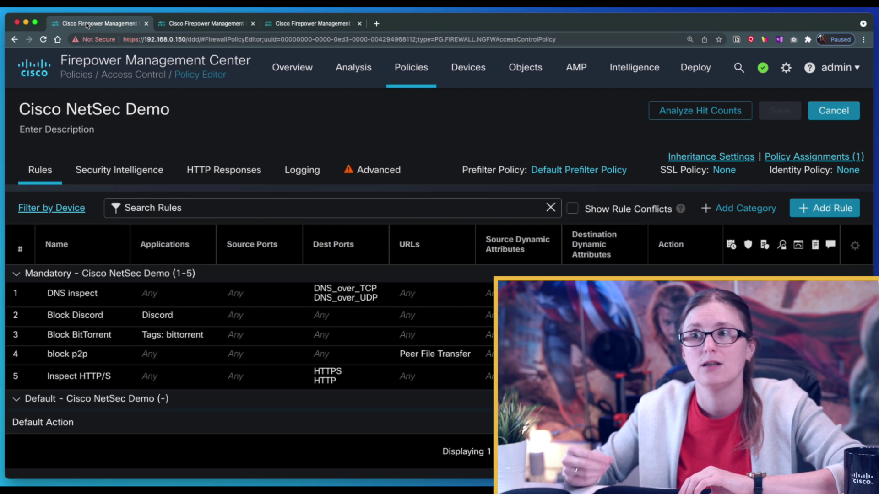
pyautogui.click(724, 171)
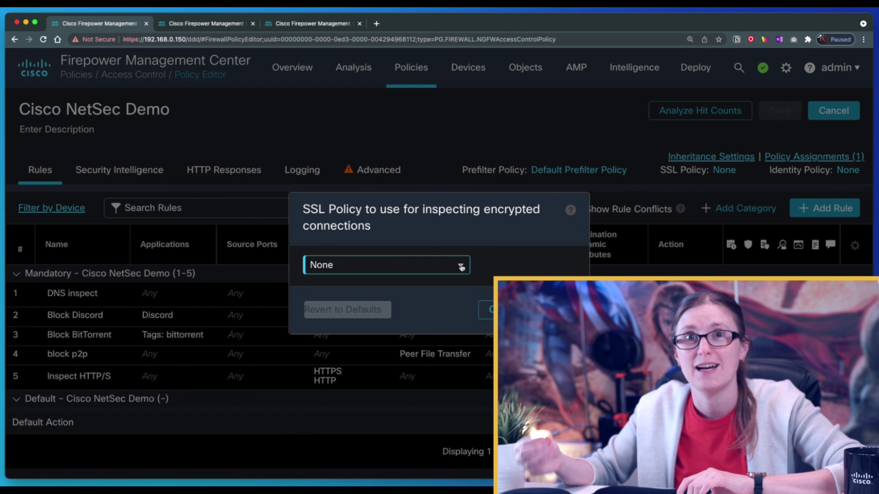
pyautogui.click(461, 266)
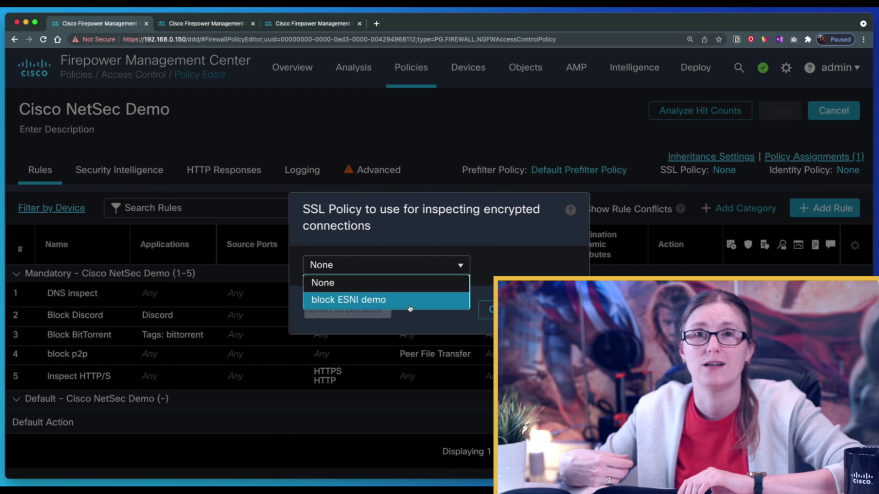
pyautogui.click(409, 304)
pyautogui.click(490, 310)
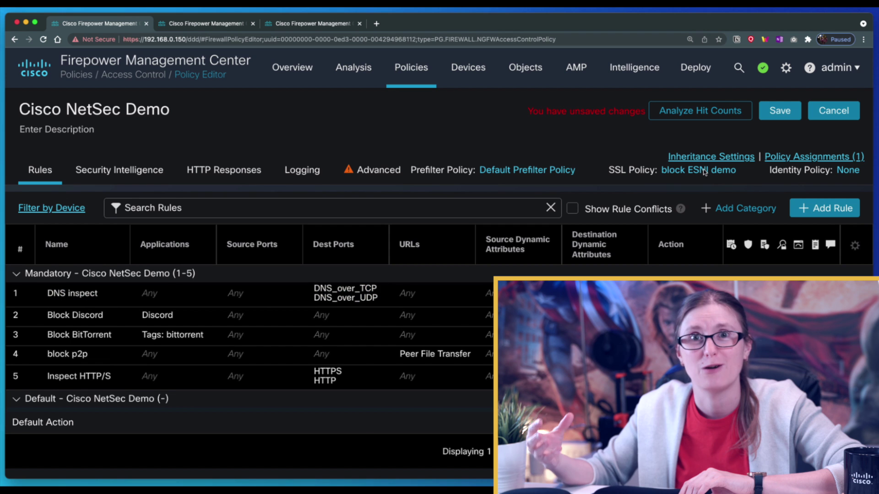
pyautogui.click(780, 111)
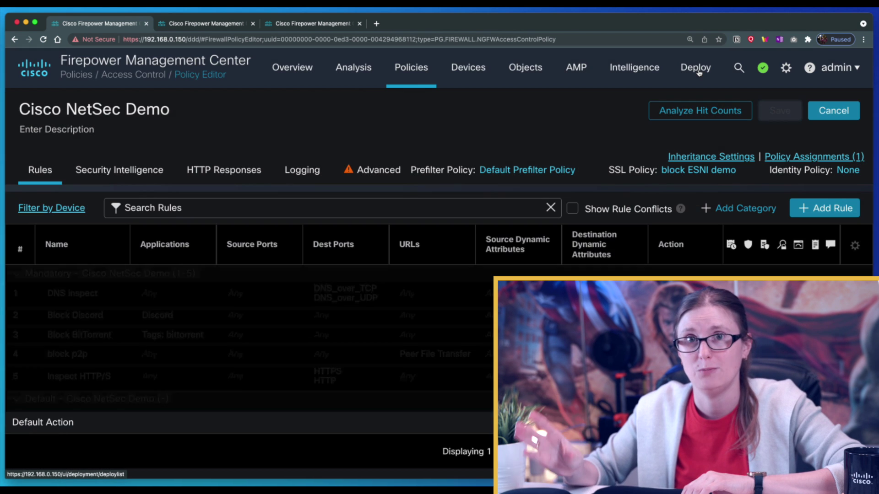
# - Deploy the pending access control and SSL policy changes to ftd71_1010 from a separate browser tab, and check the deployment's progress
pyautogui.moveTo(699, 72)
pyautogui.click(717, 108)
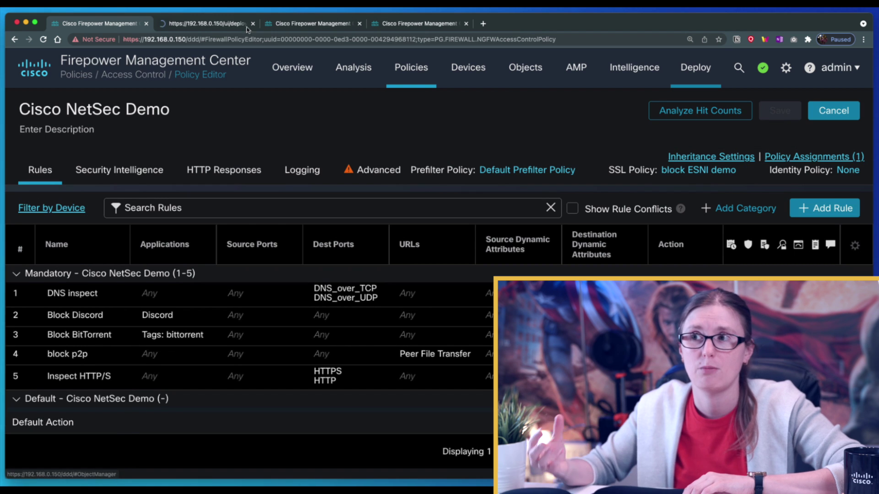
pyautogui.click(214, 22)
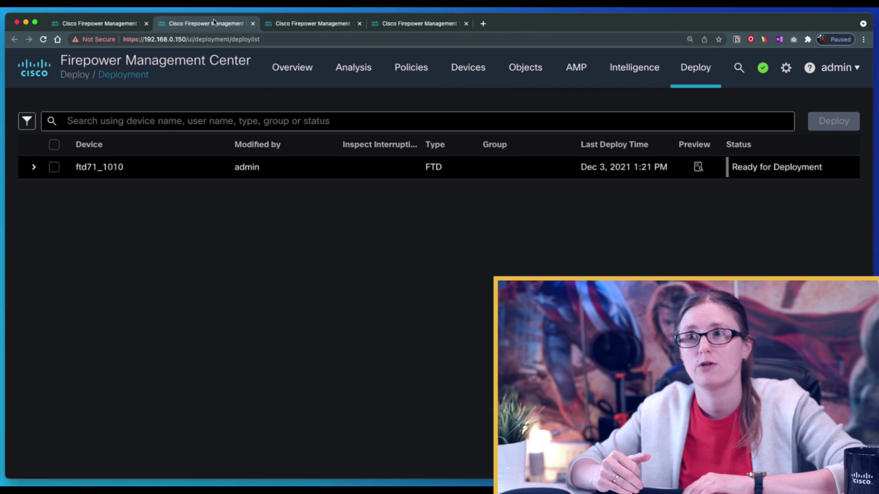
pyautogui.click(54, 144)
pyautogui.click(34, 168)
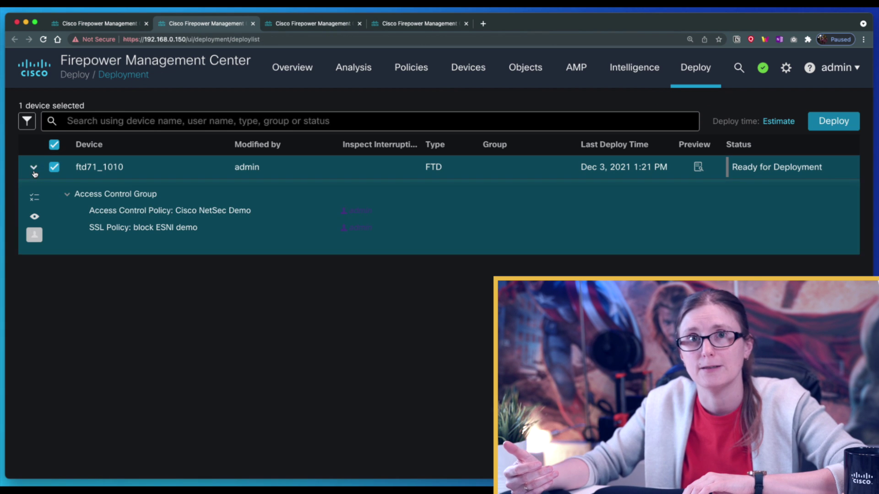
pyautogui.click(838, 123)
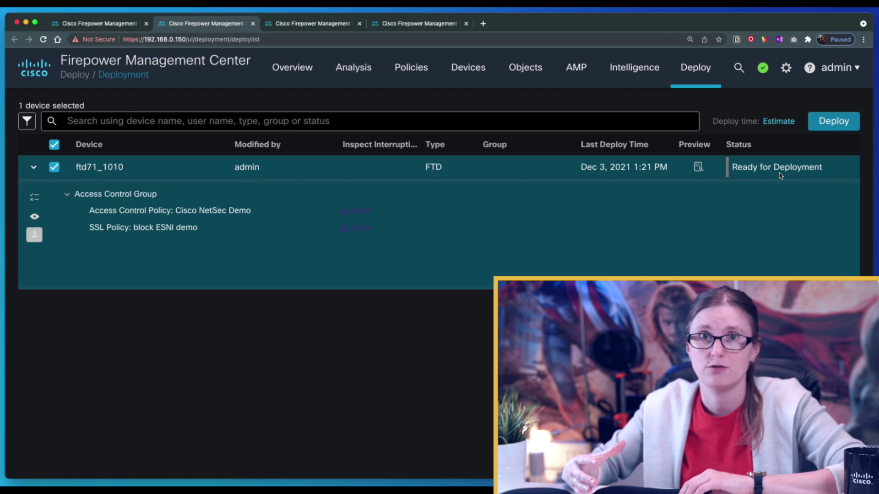
pyautogui.click(763, 69)
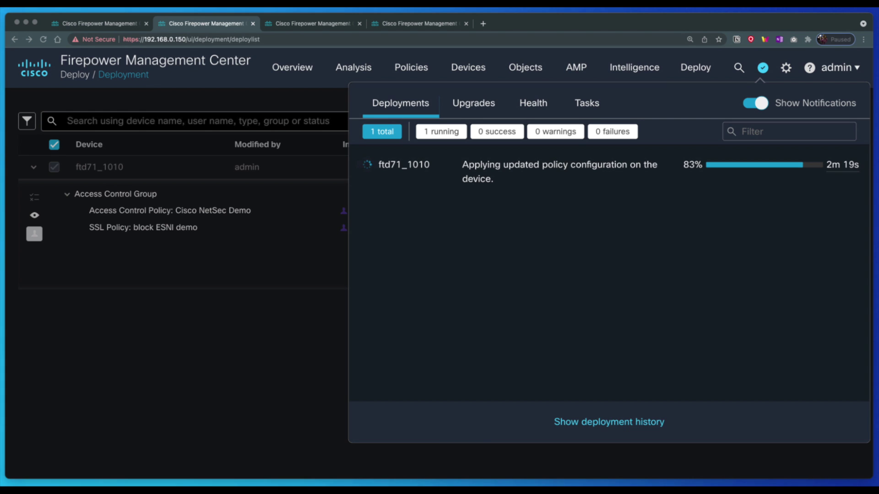
# - Return to the Unified Events tab and switch the event list to the live view
pyautogui.click(291, 26)
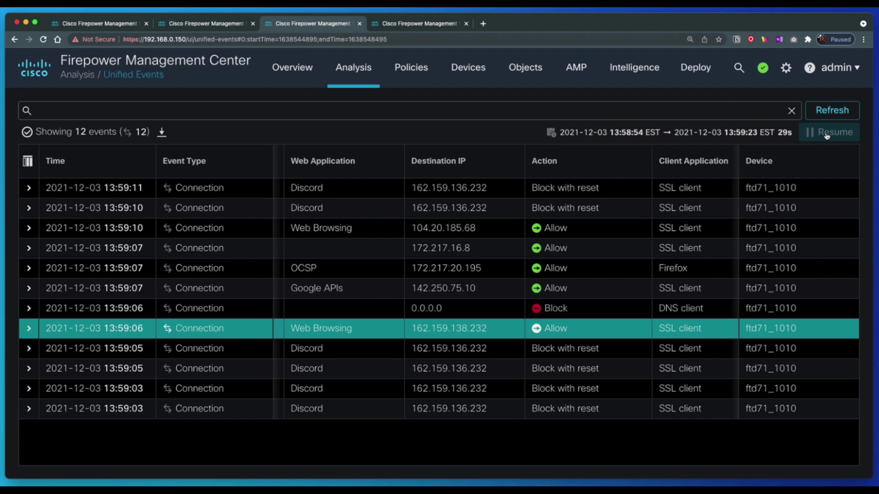
pyautogui.click(832, 110)
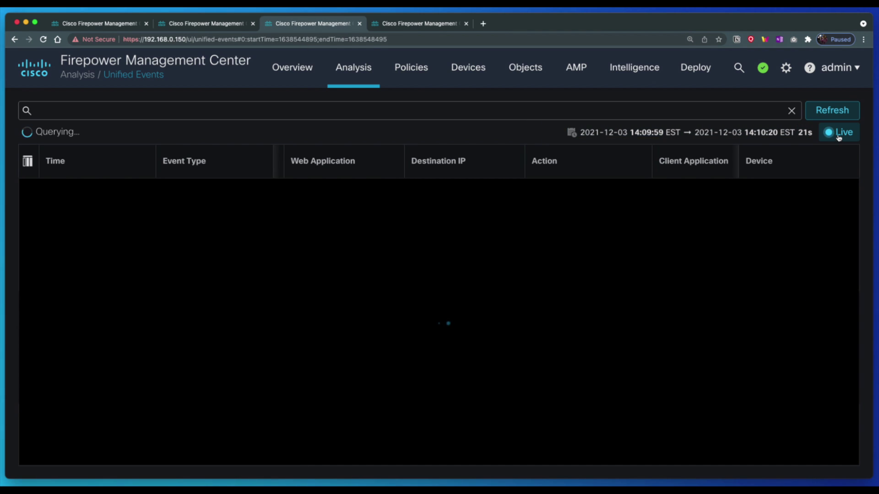
pyautogui.click(836, 136)
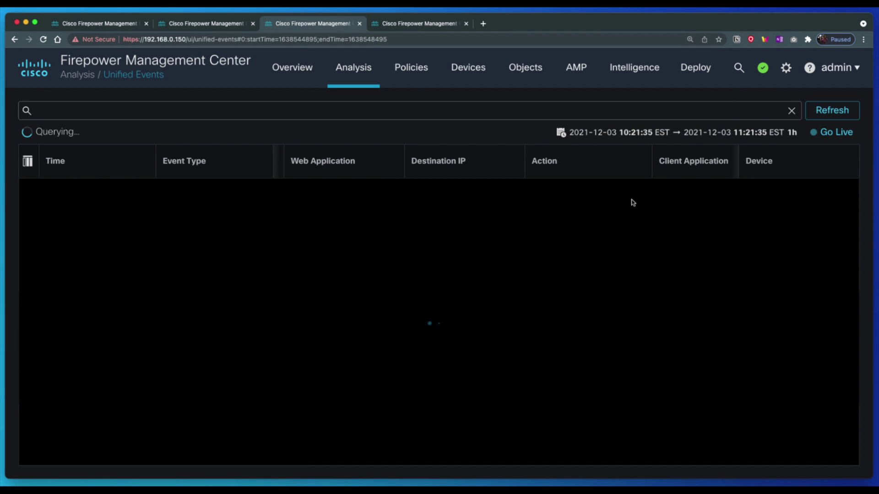
pyautogui.click(824, 136)
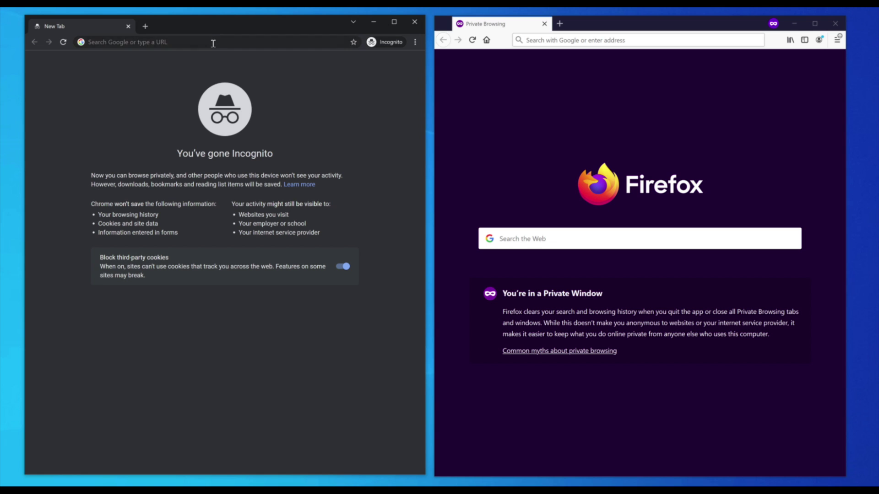
pyautogui.click(212, 39)
pyautogui.write('discord.com')
pyautogui.press('Return')
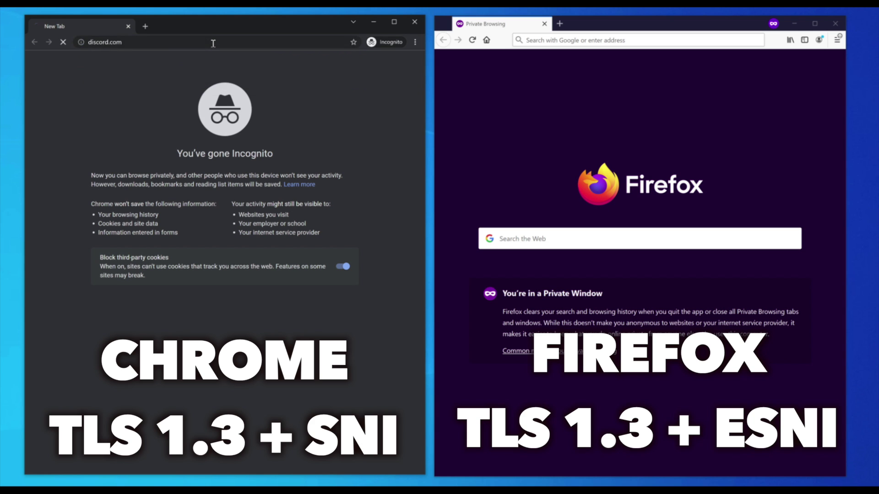
pyautogui.click(541, 40)
pyautogui.write('https://discord.com')
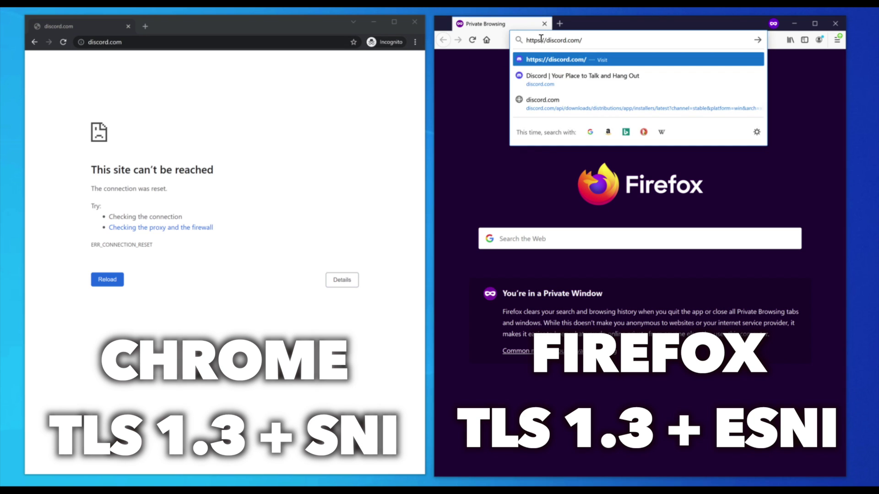
pyautogui.press('Return')
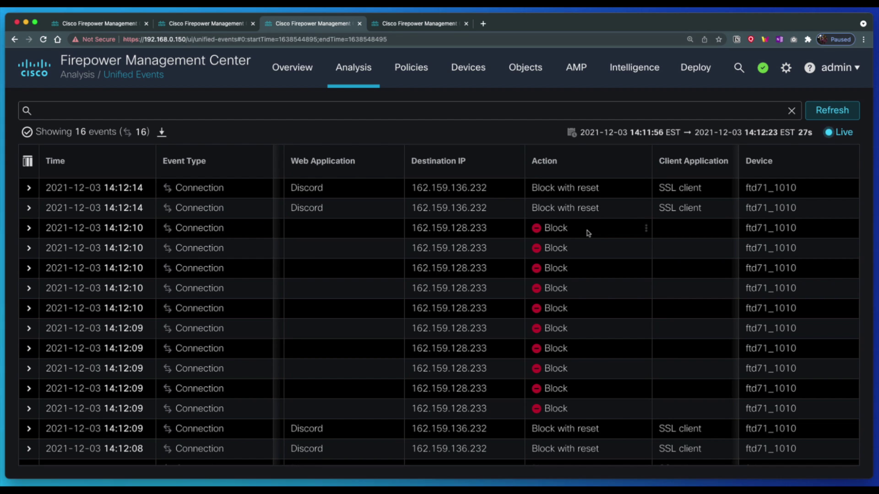
# - Compare the web application, access control policy, ports and source IP of the 14:12:10 Block event with the 14:12:14 Discord event
pyautogui.click(561, 228)
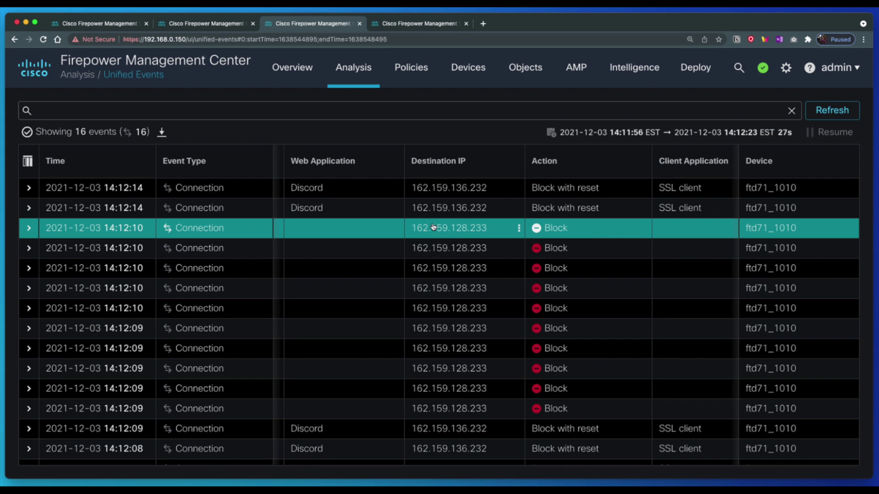
pyautogui.click(347, 208)
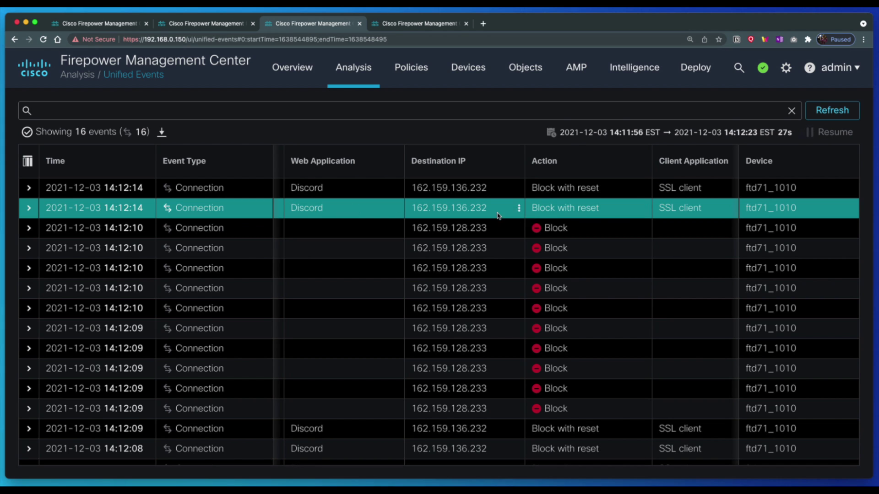
pyautogui.hscroll(-5, 499, 216)
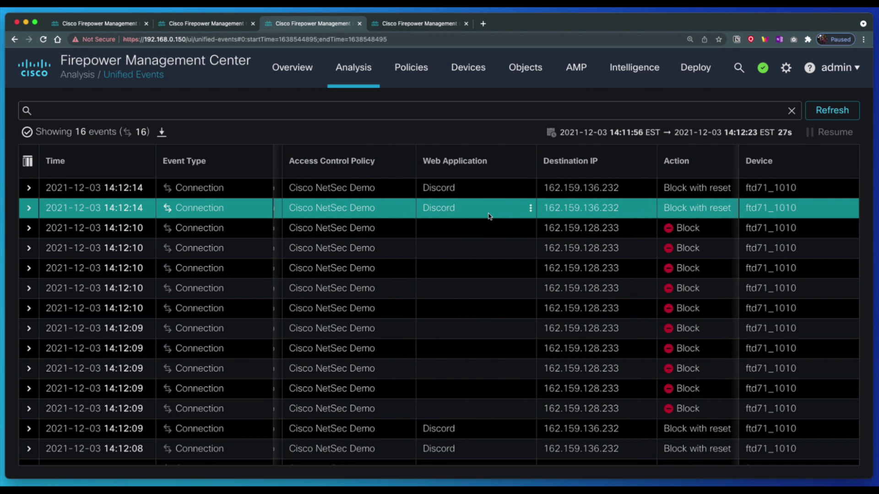
pyautogui.hscroll(-8, 489, 216)
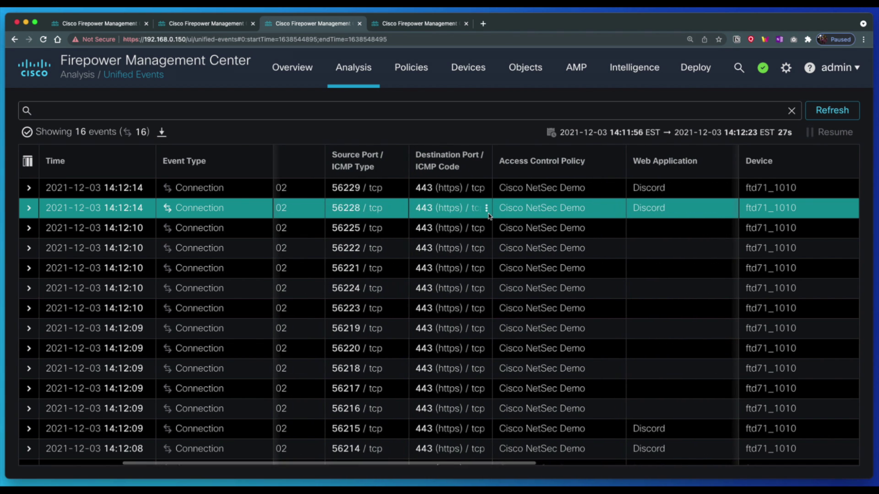
pyautogui.hscroll(-6, 489, 217)
pyautogui.hscroll(-2, 489, 217)
pyautogui.hscroll(3, 489, 216)
pyautogui.hscroll(-3, 490, 216)
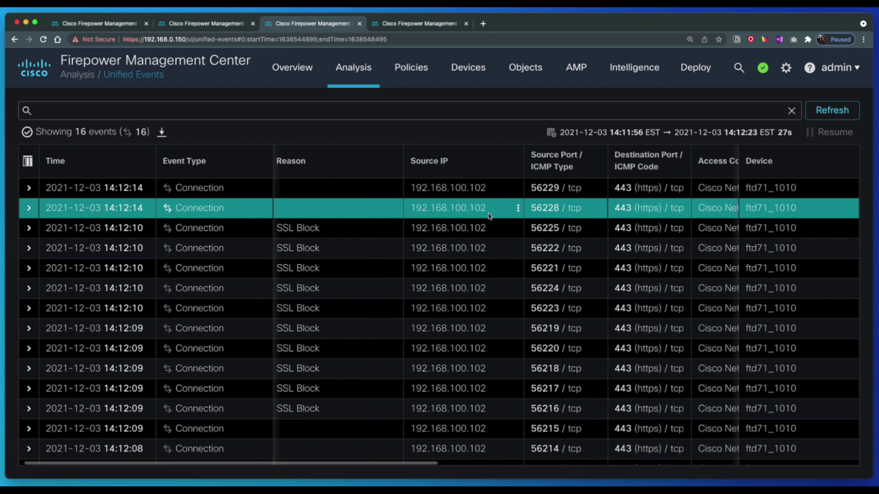
# - Examine the Reason of the 14:12:10 and 14:12:09 Block events against the Discord events, along with their web application and action
pyautogui.click(365, 225)
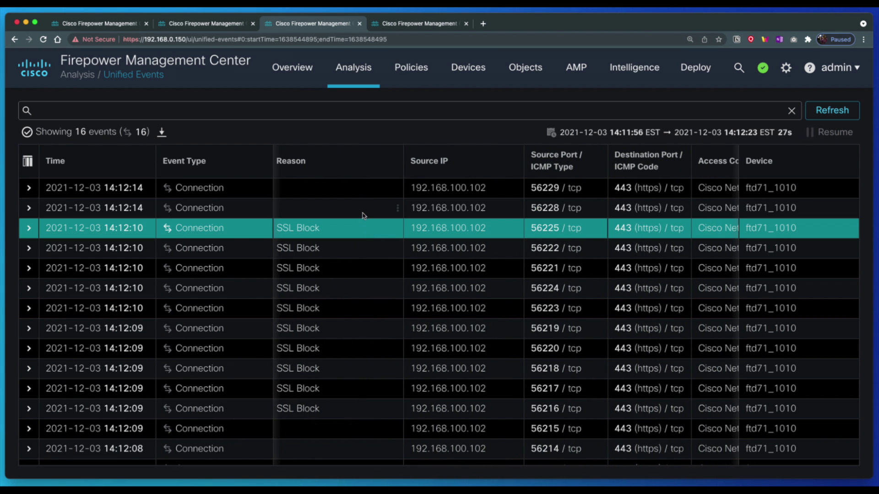
pyautogui.click(300, 203)
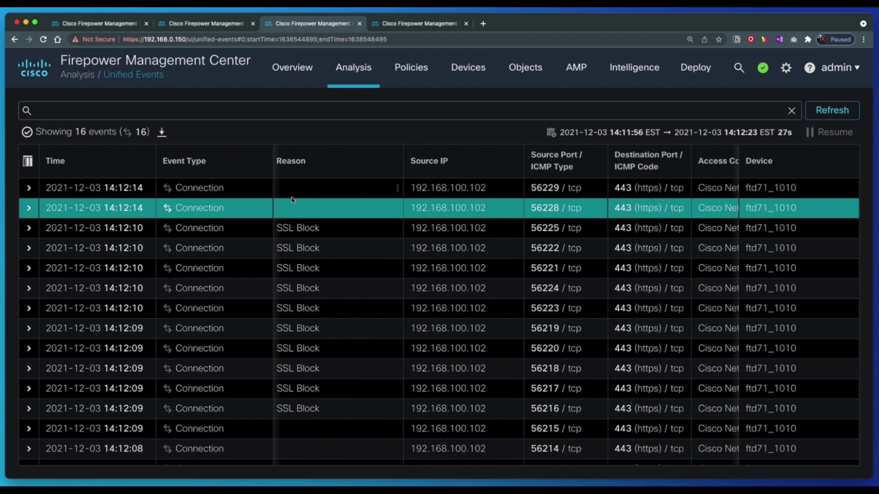
pyautogui.click(340, 231)
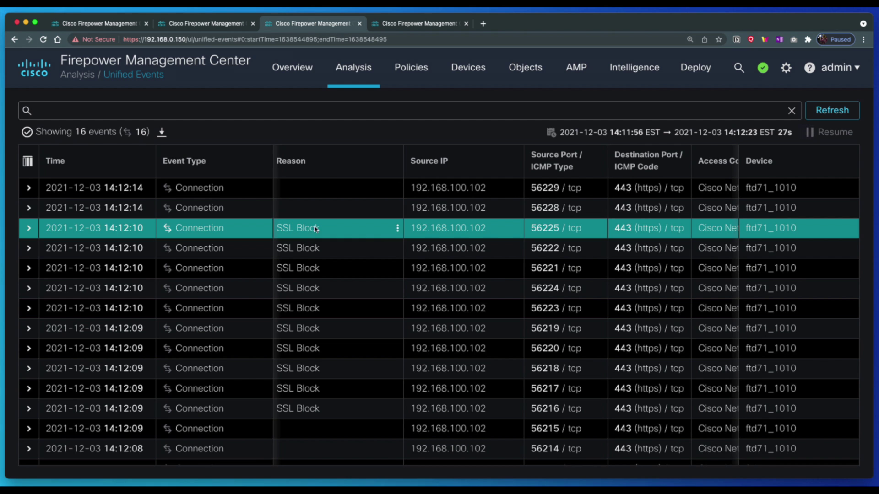
pyautogui.click(347, 212)
pyautogui.hscroll(10, 346, 212)
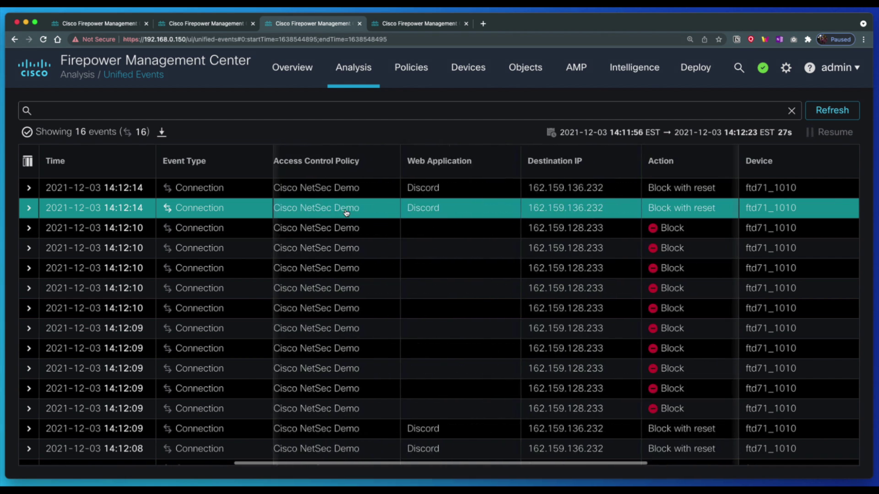
pyautogui.scroll(-2, 347, 211)
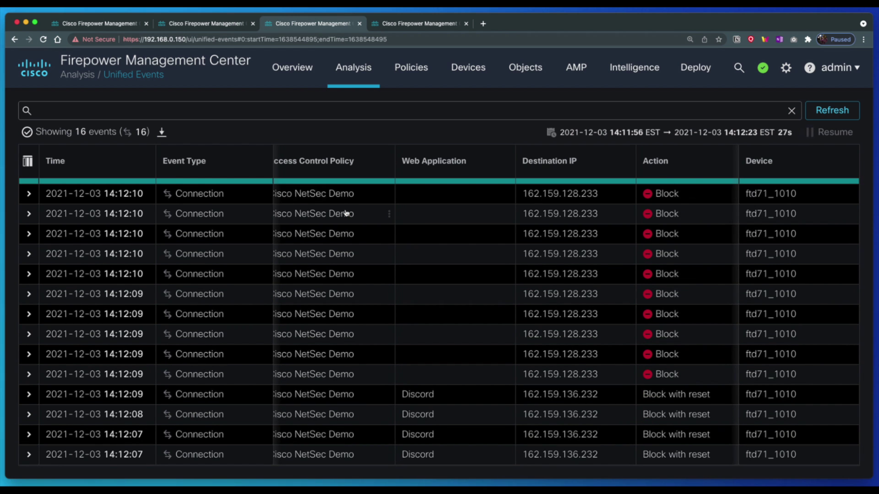
pyautogui.hscroll(-8, 347, 214)
pyautogui.hscroll(-3, 347, 213)
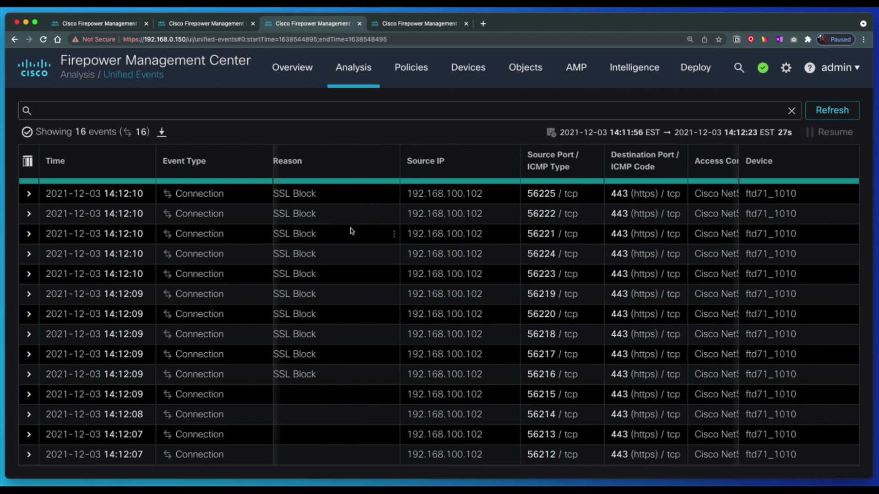